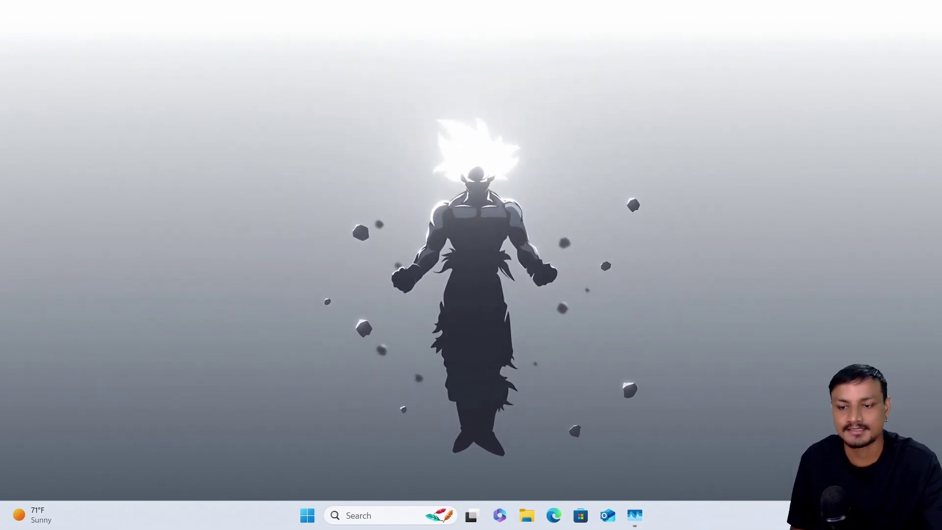
# Restore Task Manager over the animated wallpaper with Ctrl+Shift+Esc.
pyautogui.hotkey('ctrl', 'shift', 'Escape')
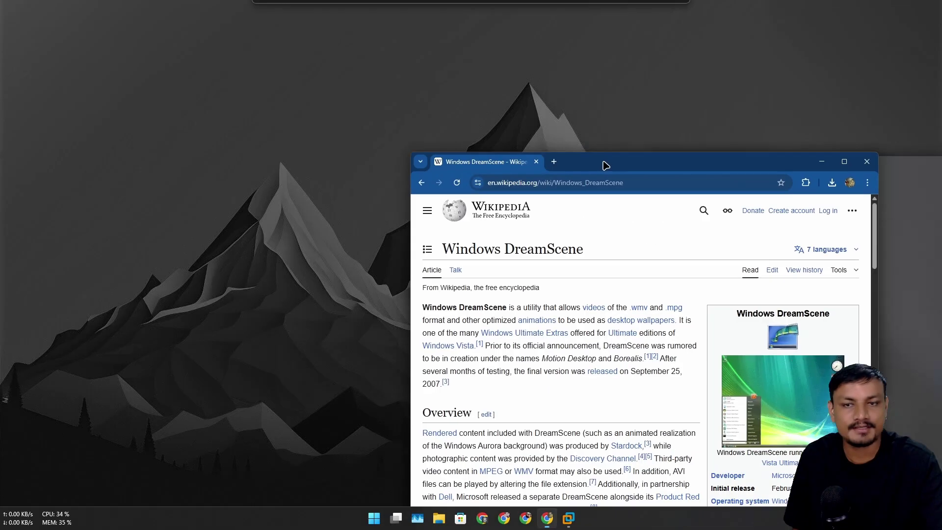
# Maximize the Chrome window showing the Windows DreamScene Wikipedia article.
pyautogui.doubleClick(604, 162)
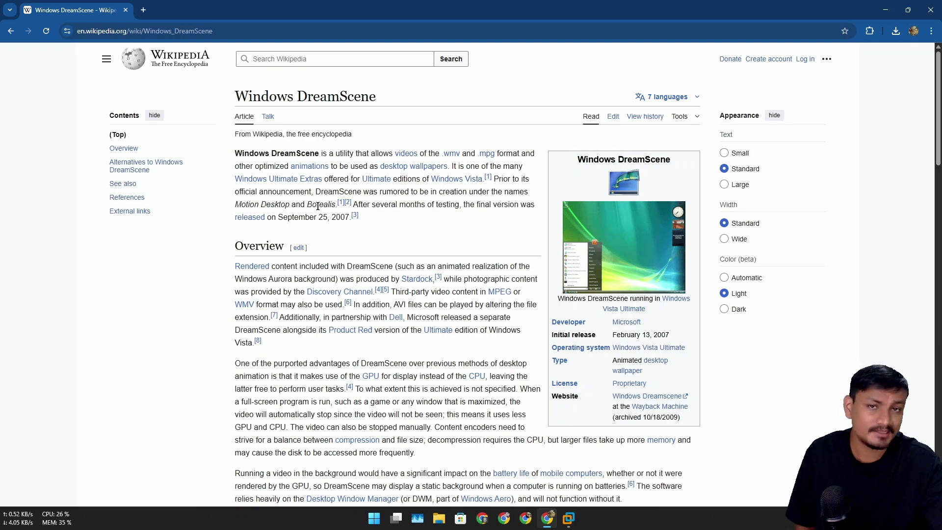
# Close the Chrome window holding the Windows DreamScene article.
pyautogui.click(931, 10)
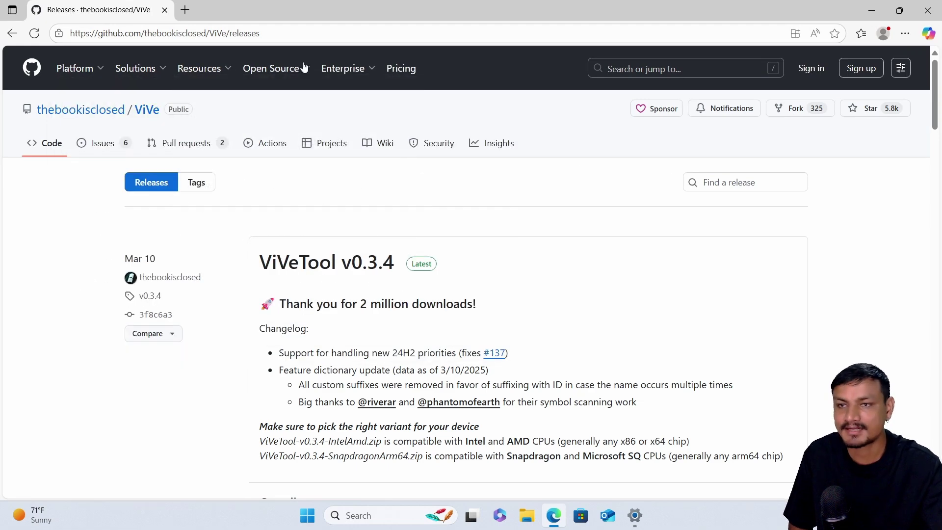
# Open the ViVeTool-v0.3.4-IntelAmd folder from Downloads in File Explorer.
pyautogui.scroll(-8, 490, 223)
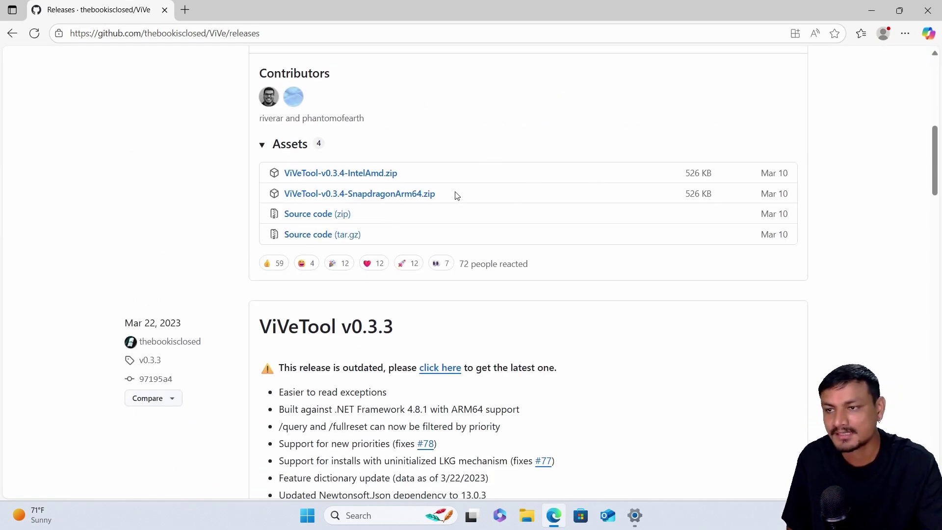
pyautogui.scroll(2, 455, 196)
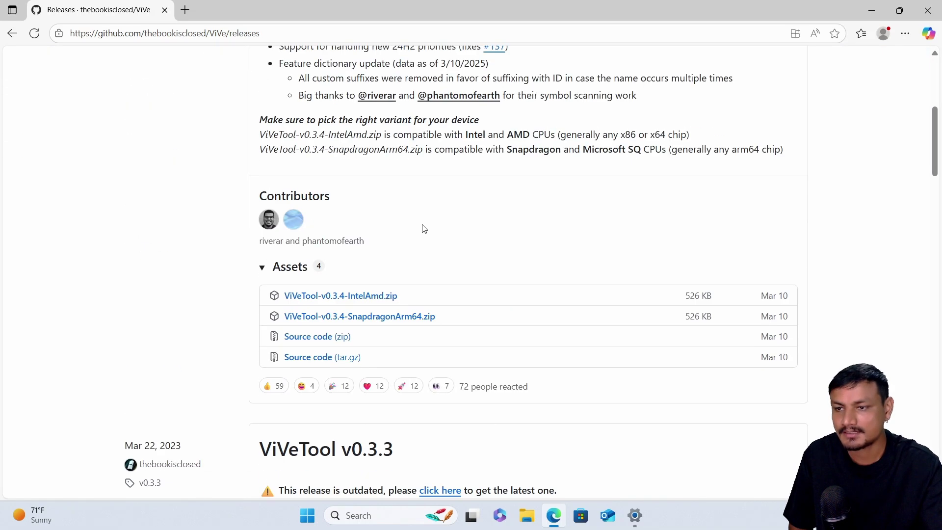
pyautogui.click(529, 523)
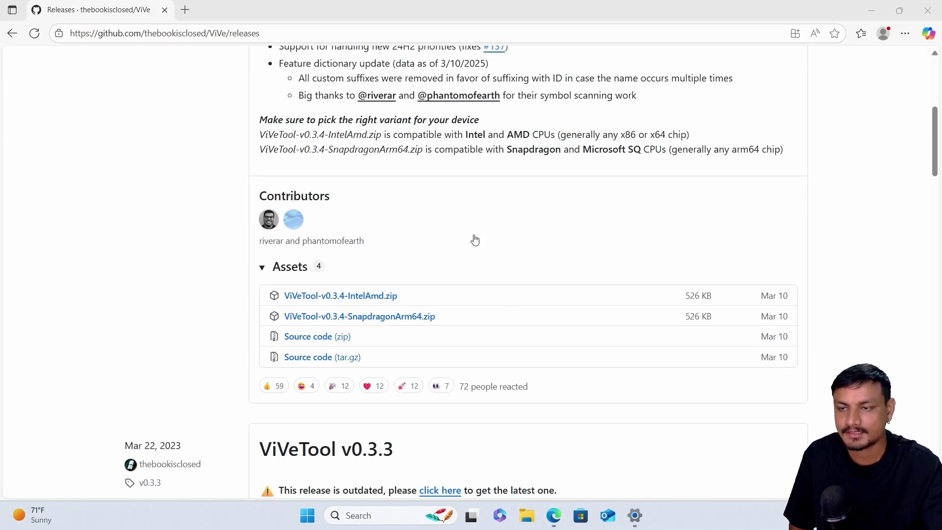
pyautogui.click(189, 267)
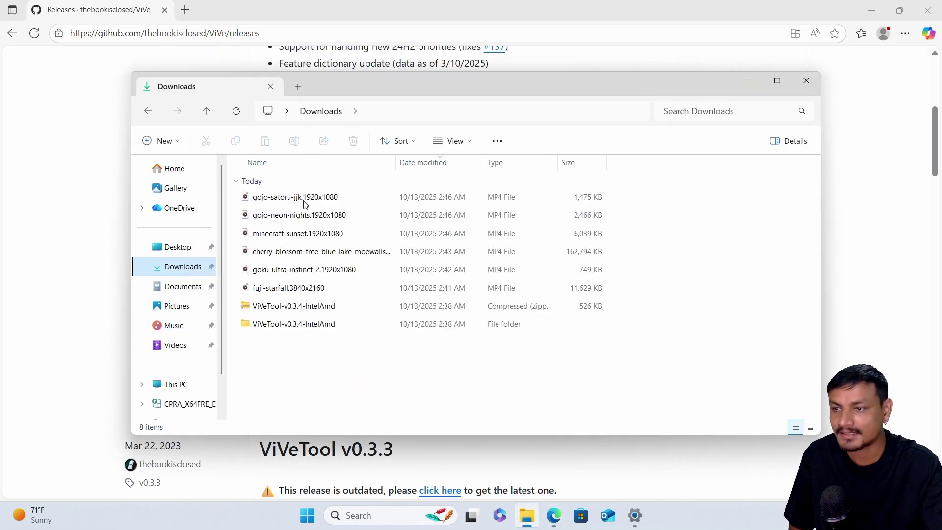
pyautogui.doubleClick(303, 323)
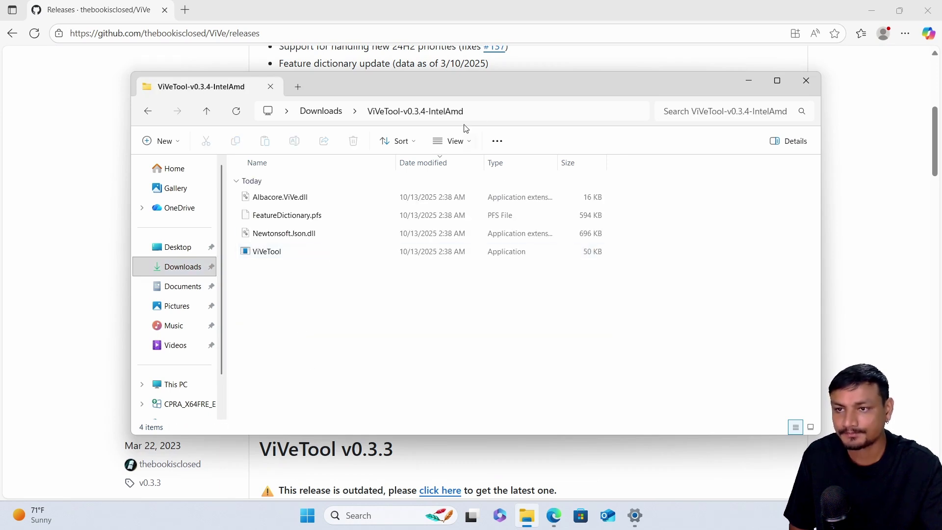
# Copy the ViVeTool folder's full path from the address bar.
pyautogui.click(486, 108)
pyautogui.rightClick(409, 111)
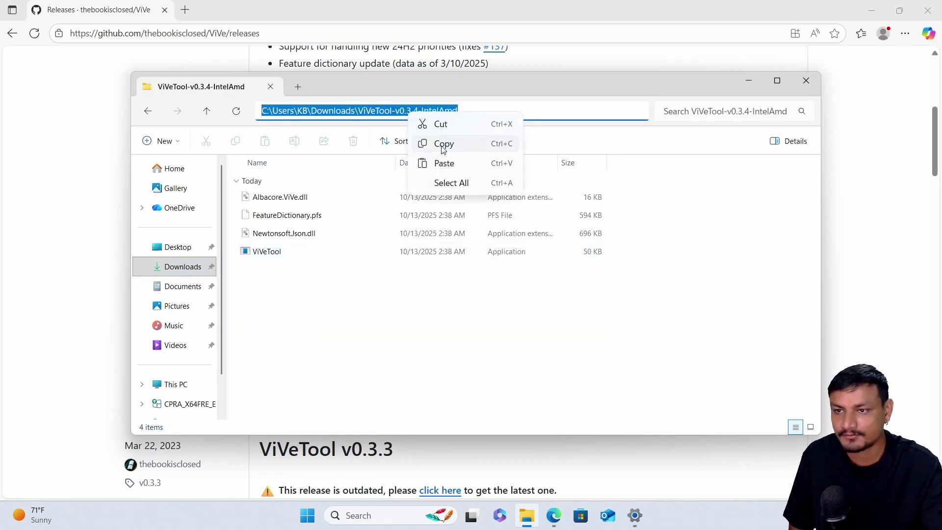
pyautogui.click(444, 144)
pyautogui.press('super+x')
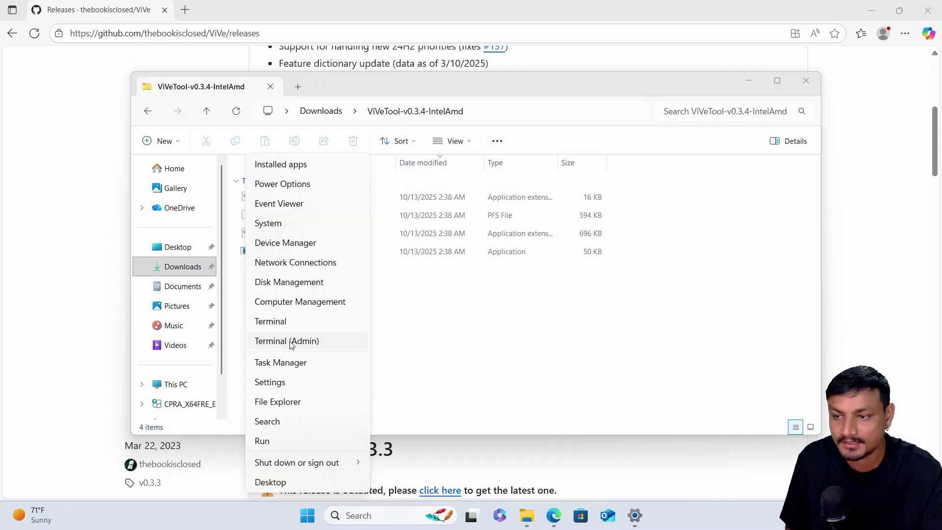
# Open an administrator Terminal with a Command Prompt tab, closing the PowerShell tab.
pyautogui.click(290, 342)
pyautogui.click(410, 361)
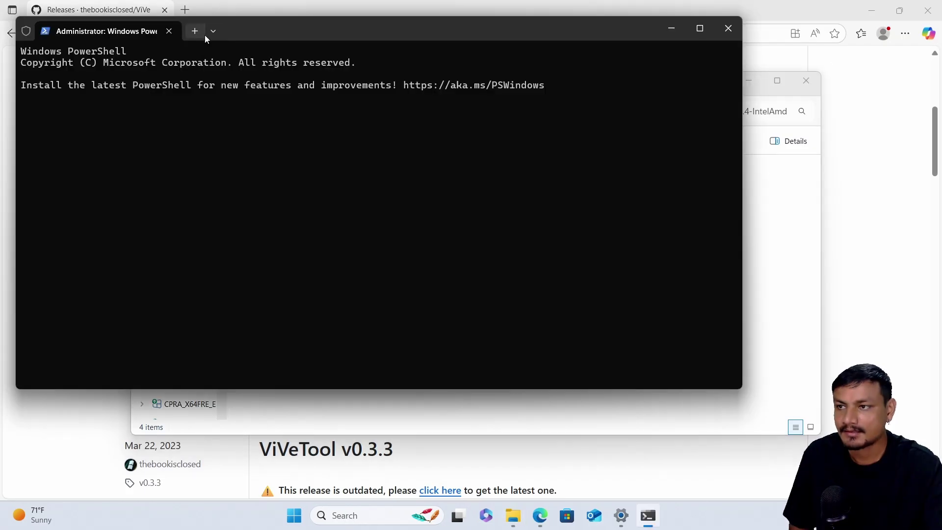
pyautogui.click(213, 31)
pyautogui.click(255, 72)
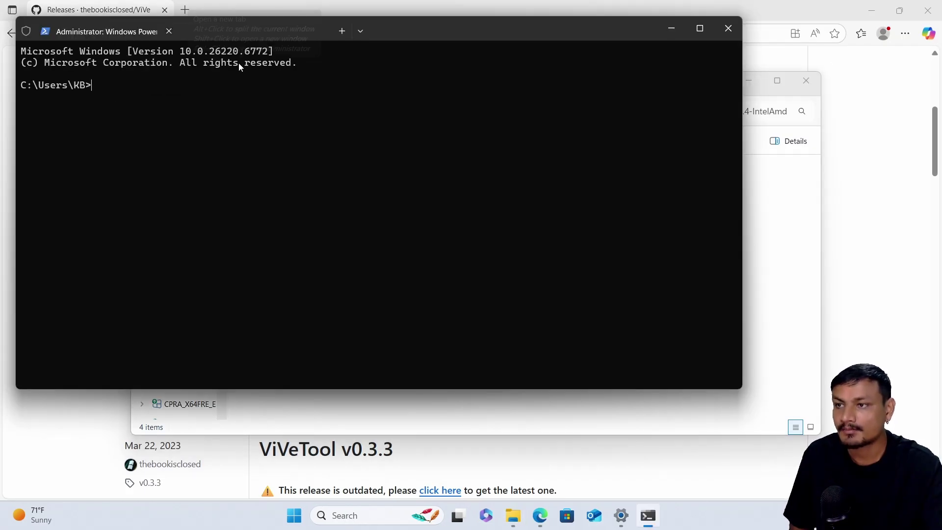
pyautogui.click(168, 31)
# cd into the pasted ViVeTool folder path, run vivetool /enable /id:57645315, then close Terminal.
pyautogui.write('cd')
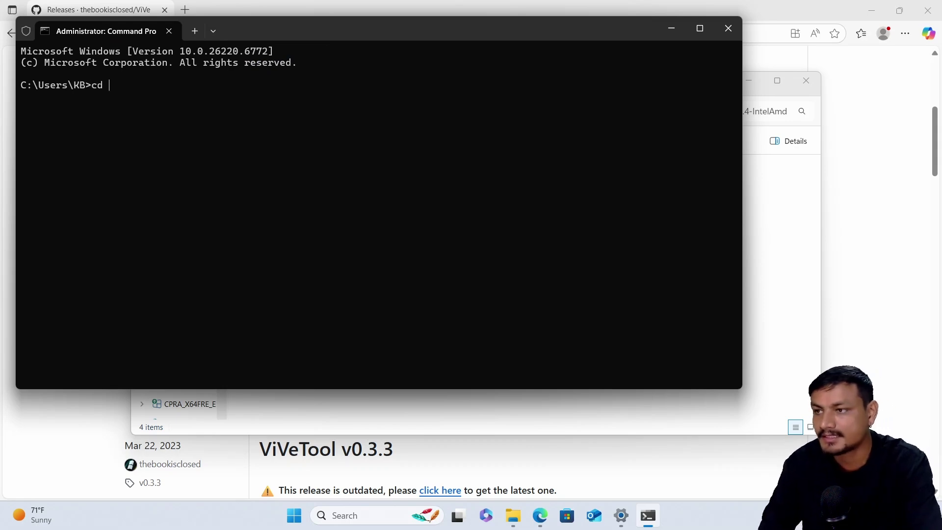
pyautogui.hotkey('ctrl', 'v')
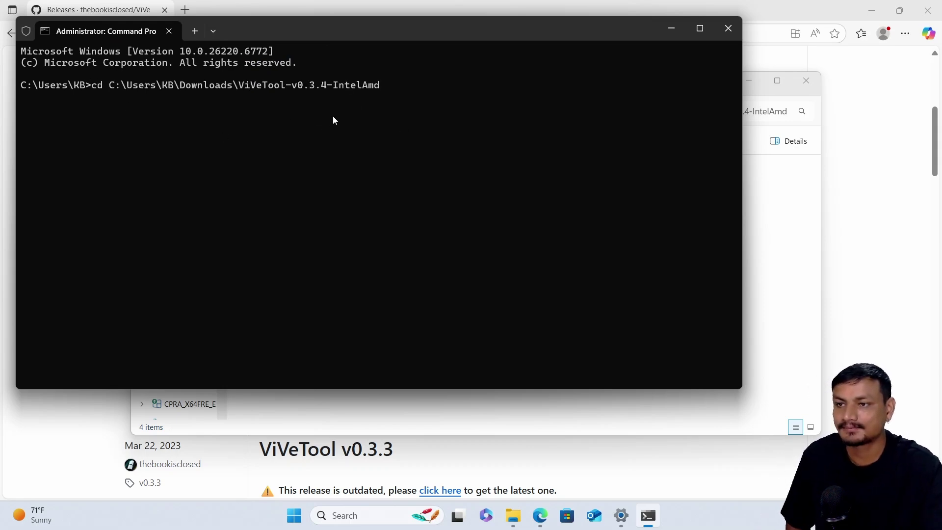
pyautogui.moveTo(467, 40); pyautogui.dragTo(529, 83)
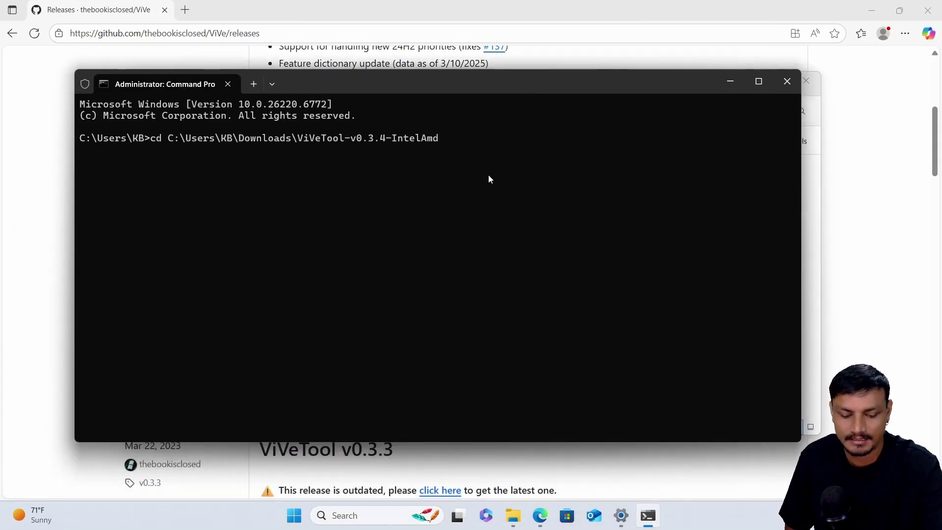
pyautogui.press('Return')
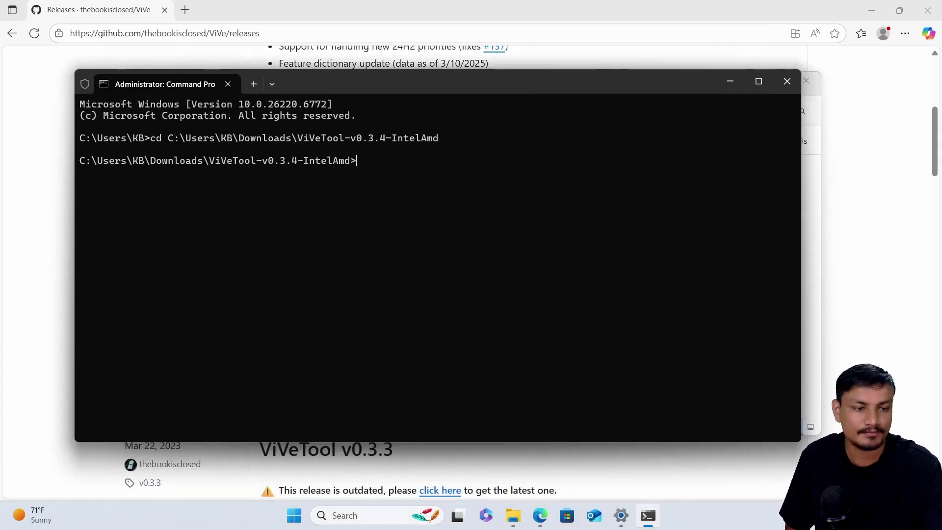
pyautogui.rightClick(421, 179)
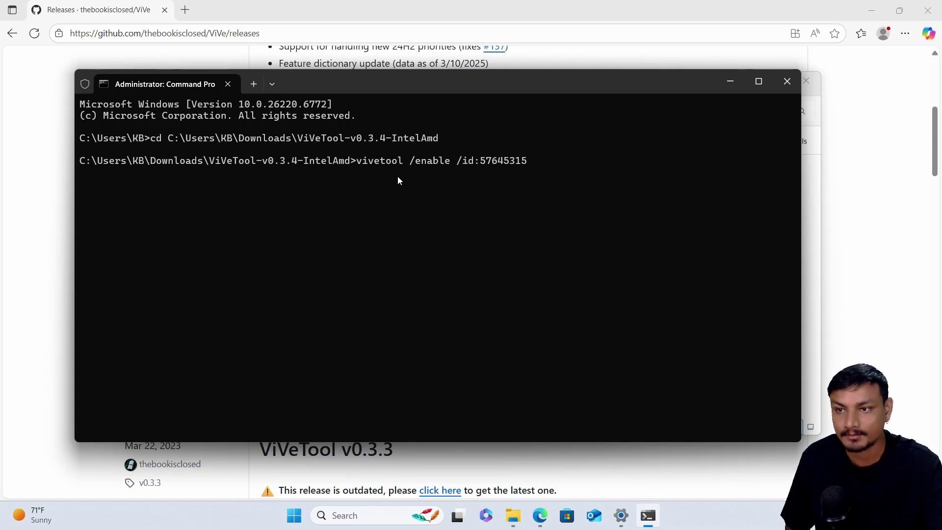
pyautogui.press('Return')
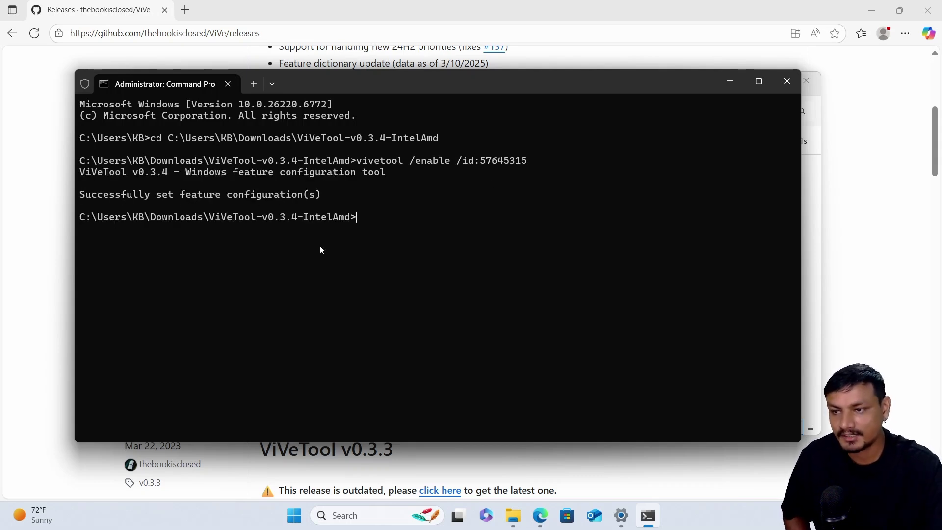
pyautogui.click(787, 82)
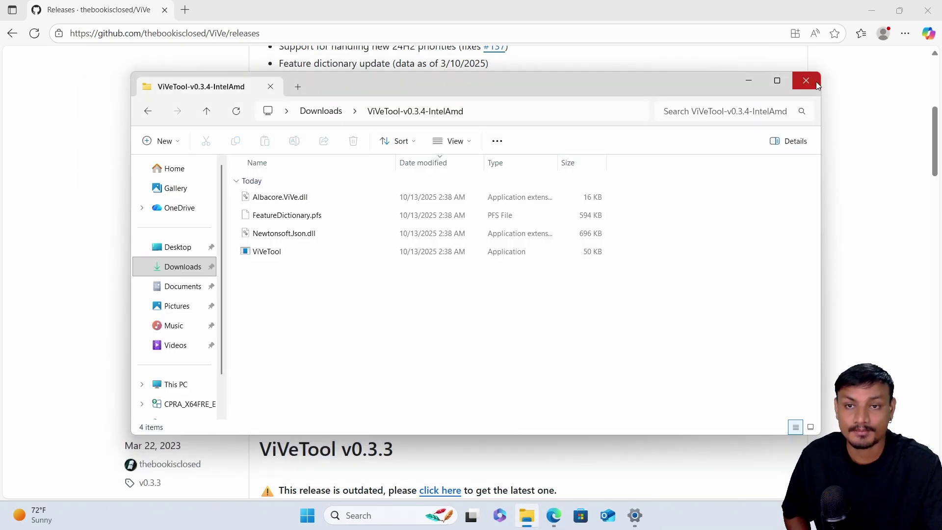
# Open Personalization > Background settings, keeping Picture as the background type.
pyautogui.click(808, 81)
pyautogui.click(872, 14)
pyautogui.rightClick(471, 172)
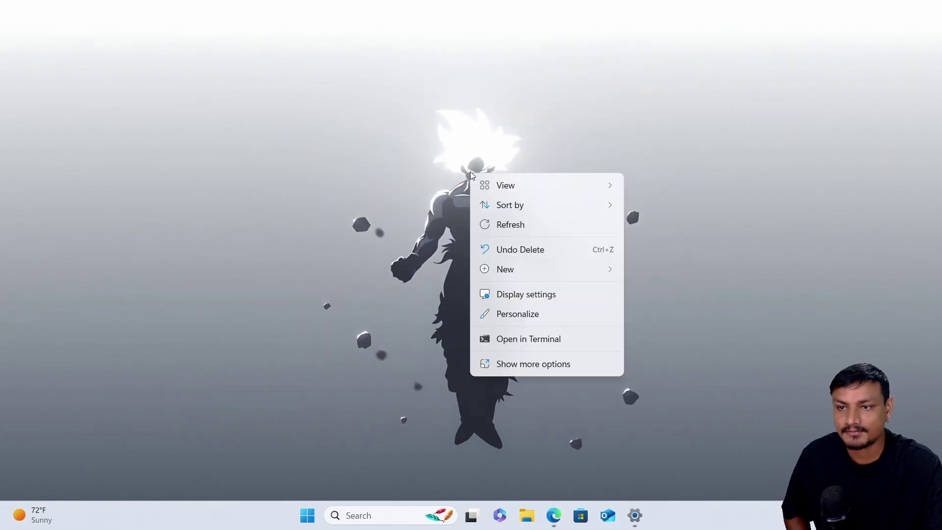
pyautogui.click(510, 314)
pyautogui.scroll(-4, 477, 257)
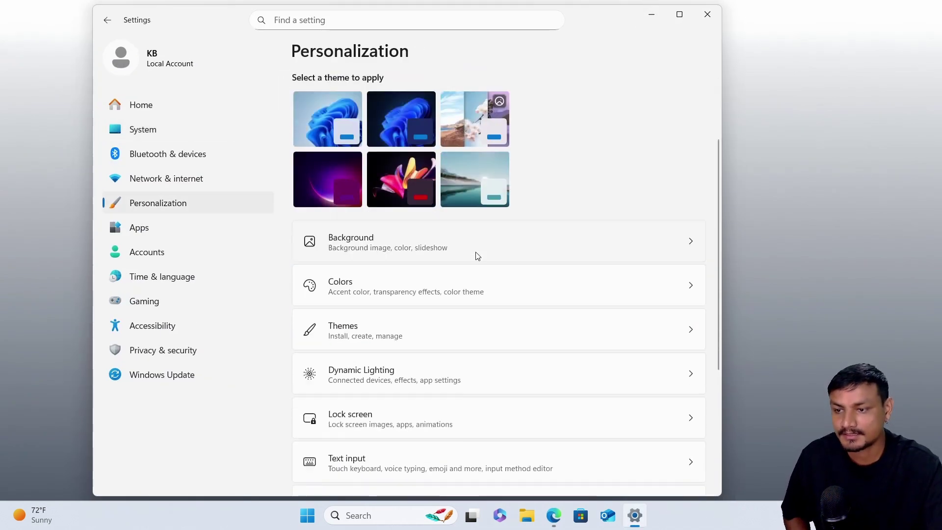
pyautogui.click(372, 181)
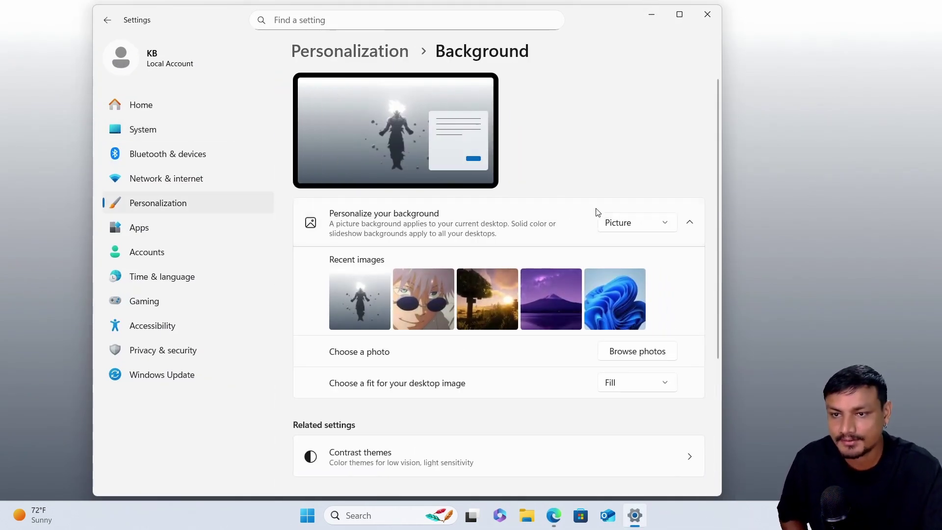
pyautogui.click(631, 230)
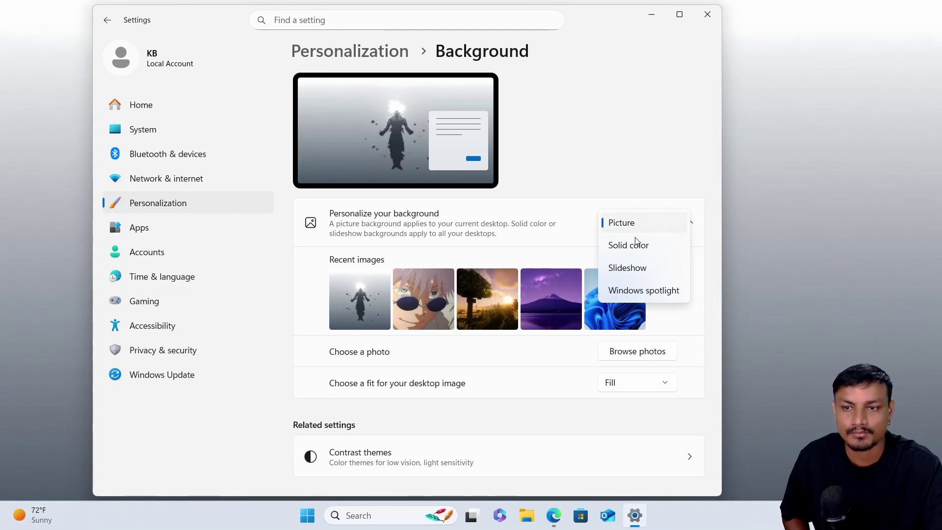
pyautogui.click(635, 230)
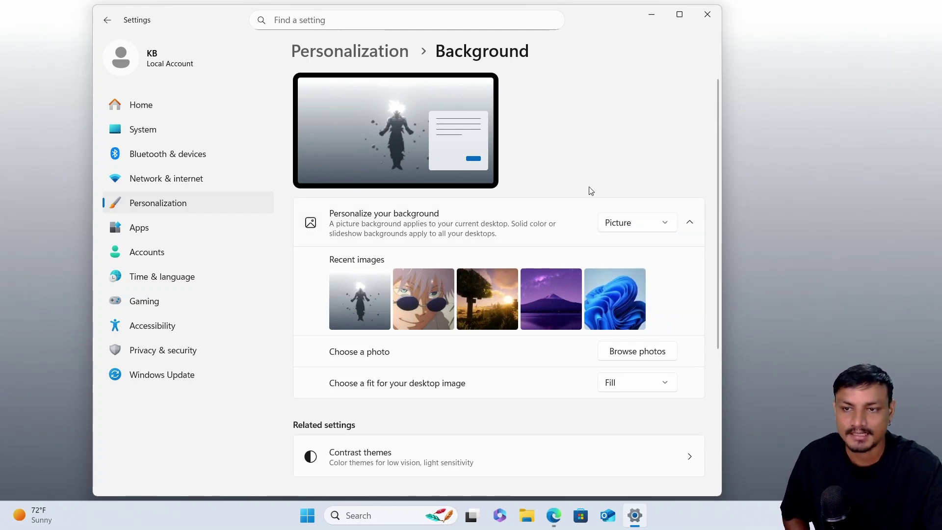
# Browse with All files shown and choose the gojo-satoru-jjk.1920x1080 video as background.
pyautogui.click(640, 356)
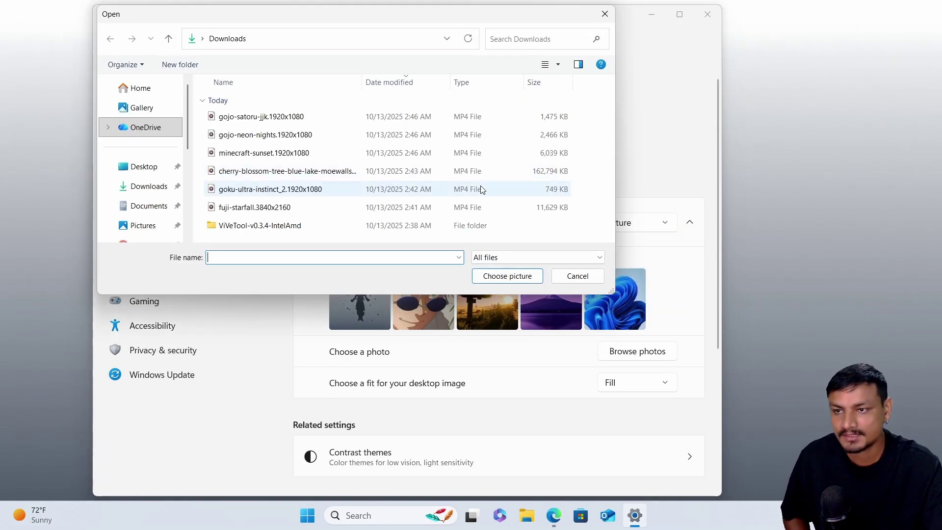
pyautogui.click(290, 117)
pyautogui.click(320, 135)
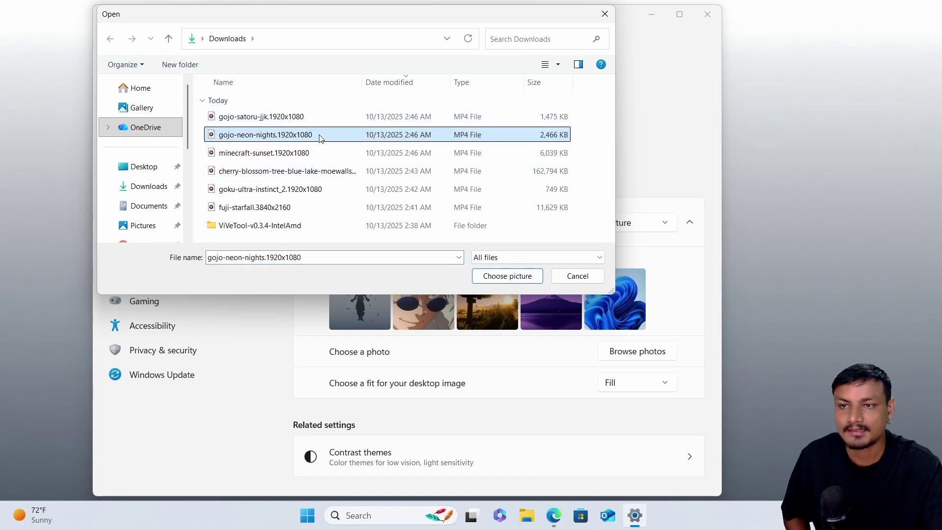
pyautogui.click(313, 153)
pyautogui.click(312, 171)
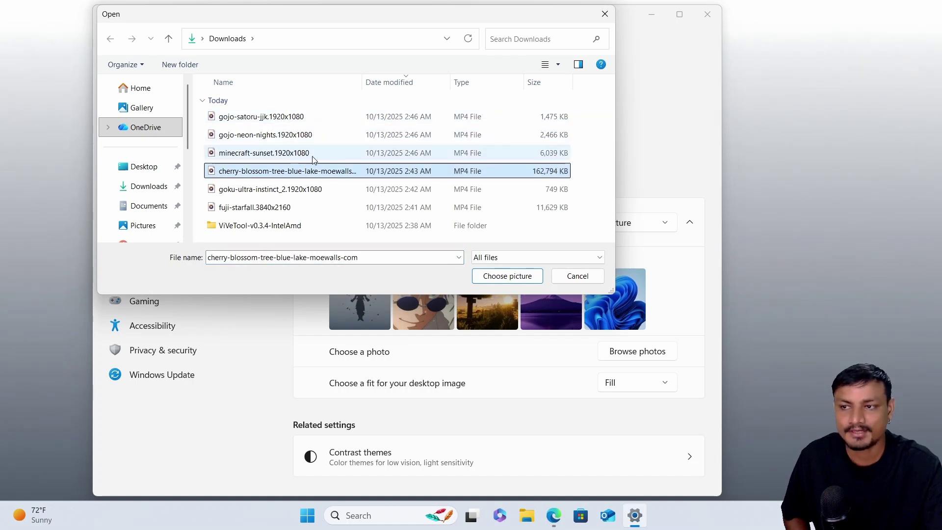
pyautogui.click(315, 156)
pyautogui.click(313, 121)
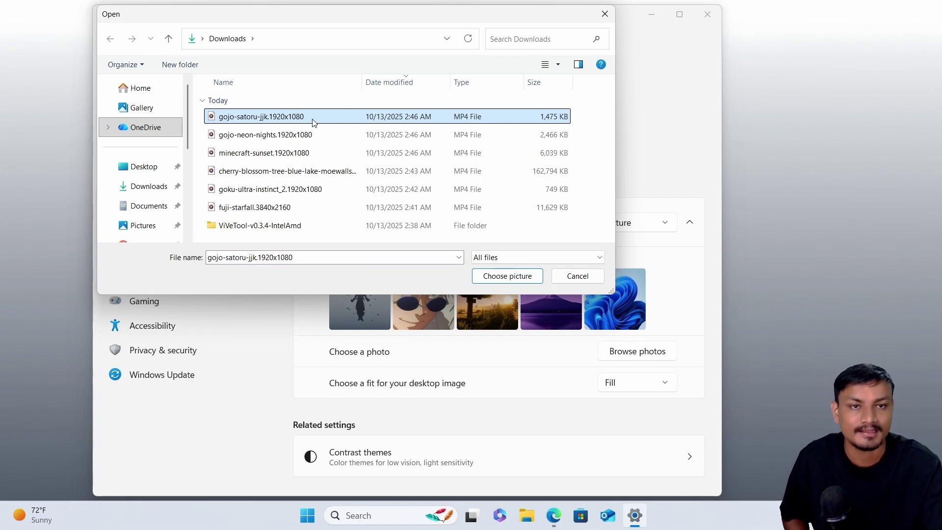
pyautogui.click(531, 259)
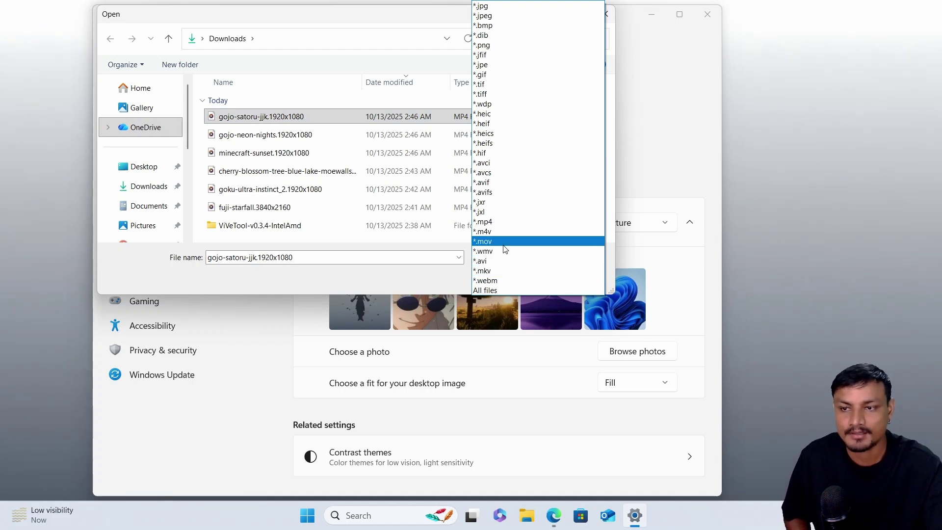
pyautogui.click(229, 116)
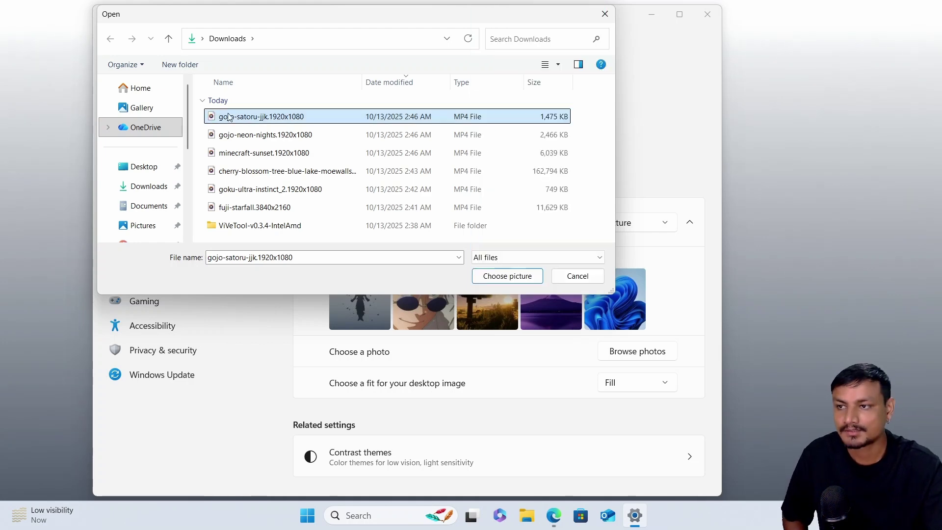
pyautogui.click(496, 273)
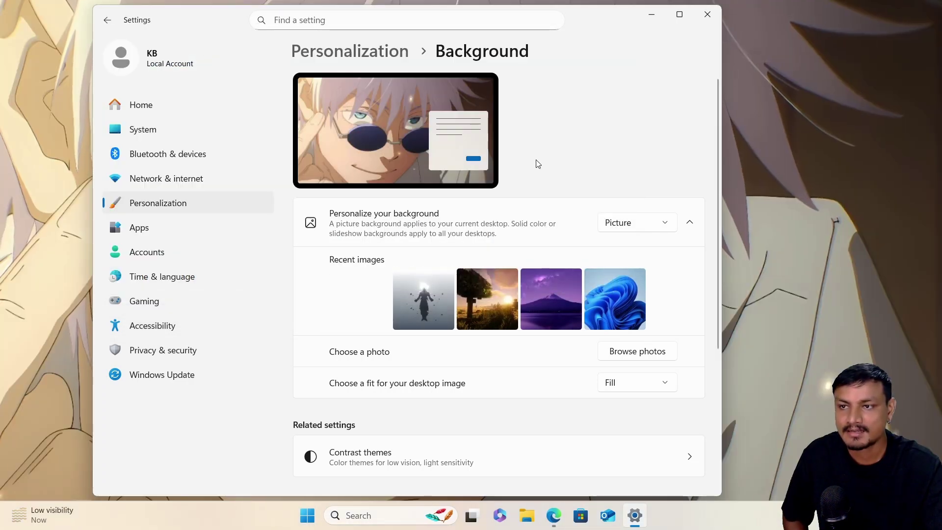
# Minimize Settings to reveal the Gojo video wallpaper and open Task Manager from the taskbar.
pyautogui.click(652, 14)
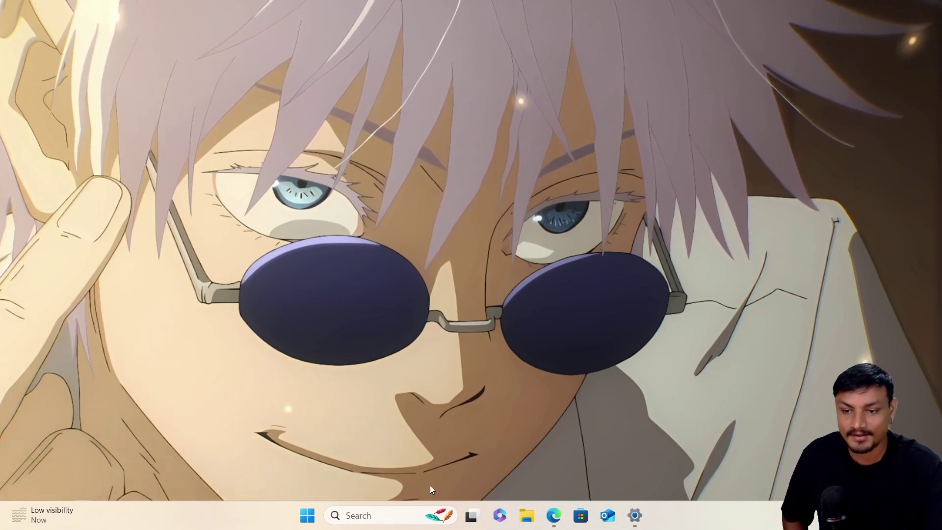
pyautogui.rightClick(267, 516)
pyautogui.click(333, 467)
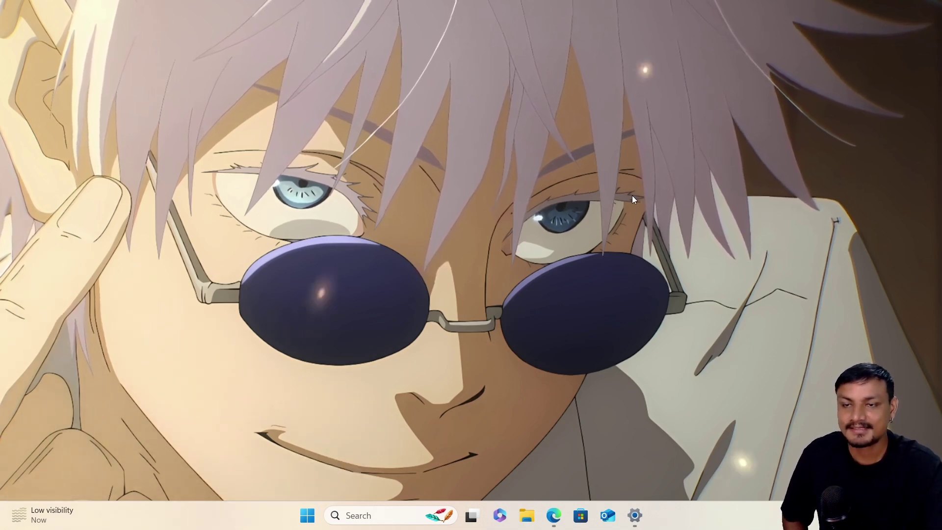
pyautogui.moveTo(540, 147)
pyautogui.mouseDown()
pyautogui.moveTo(583, 170)
pyautogui.moveTo(535, 142)
pyautogui.moveTo(259, 406)
pyautogui.moveTo(543, 252)
pyautogui.moveTo(554, 147)
pyautogui.mouseUp()
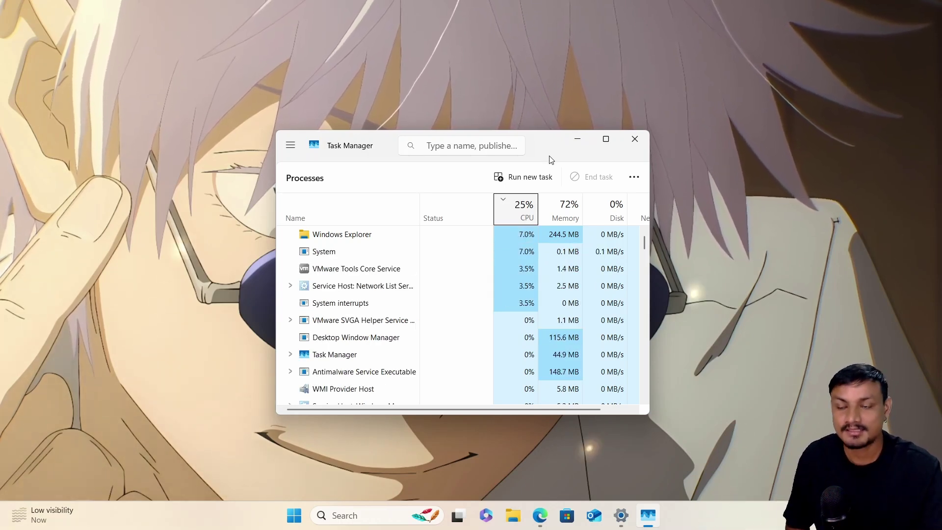
# Expand the Lively.UI.WinUI, Task Manager and Lively Wallpaper (6) process groups, then show the Lively library.
pyautogui.moveTo(563, 154); pyautogui.dragTo(549, 154)
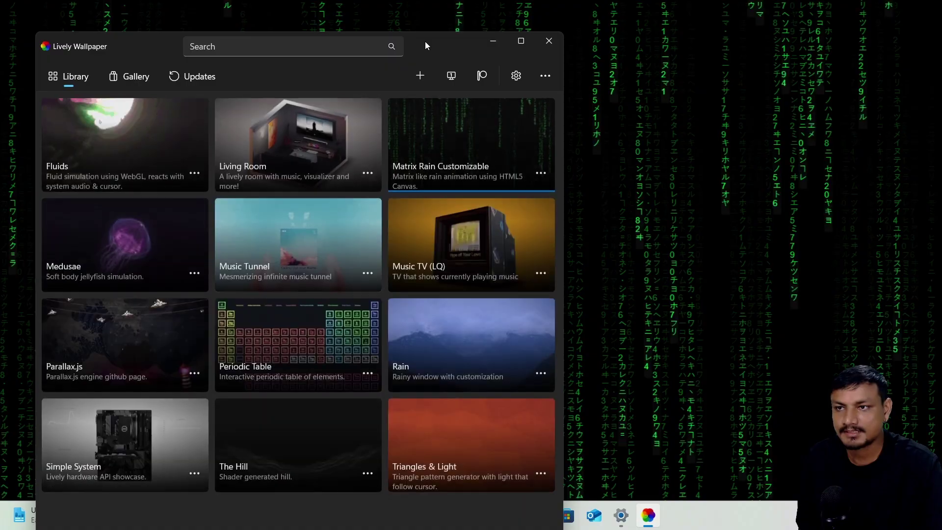
pyautogui.moveTo(425, 41); pyautogui.dragTo(564, 9)
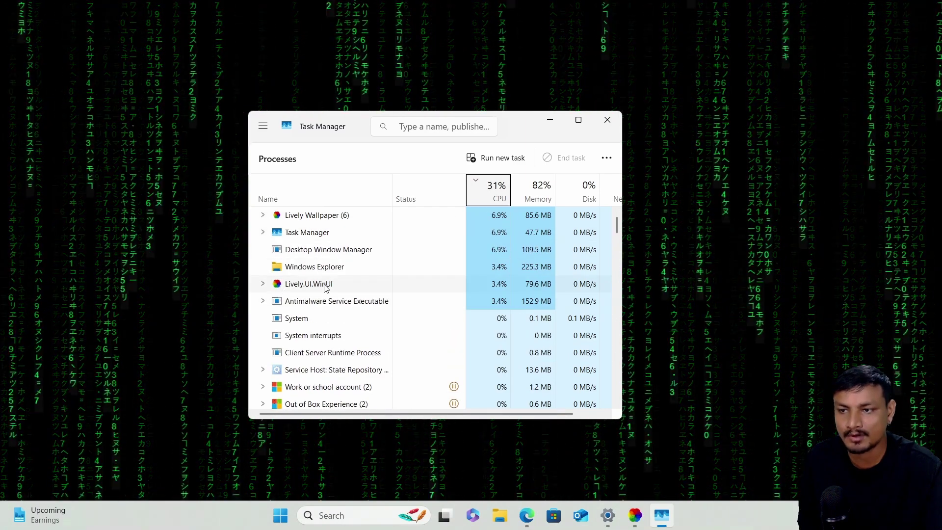
pyautogui.click(263, 284)
pyautogui.click(263, 265)
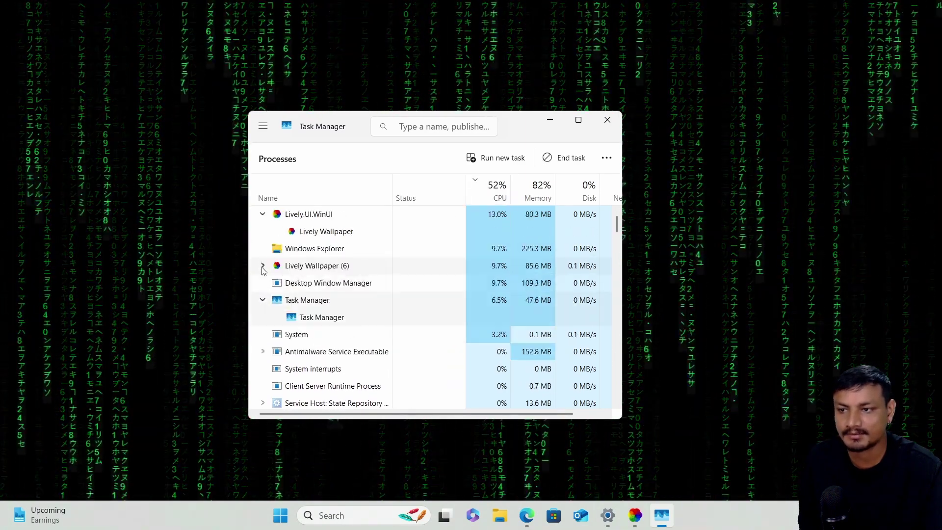
pyautogui.click(263, 266)
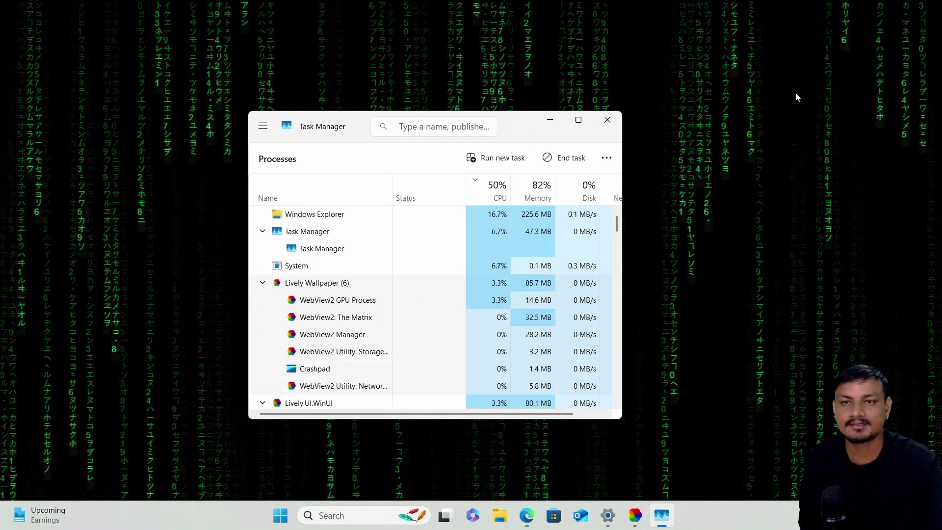
pyautogui.click(544, 123)
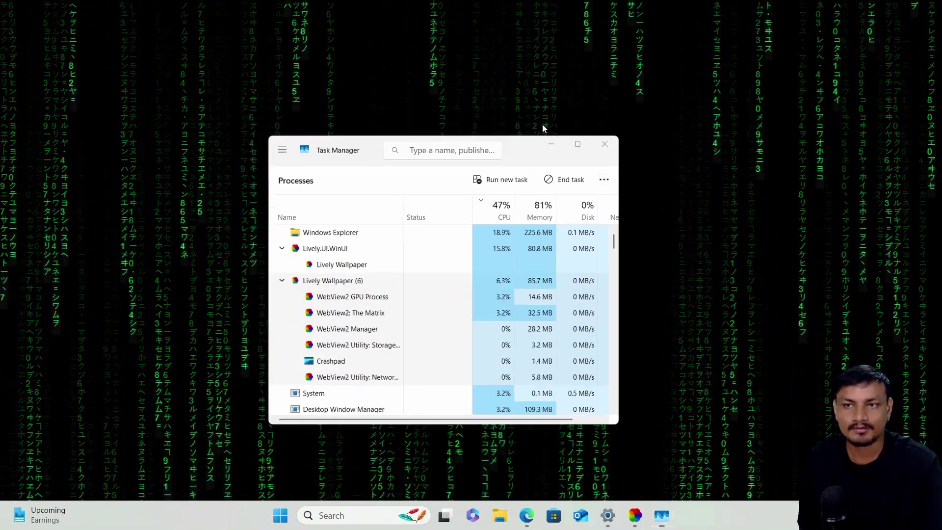
pyautogui.click(636, 515)
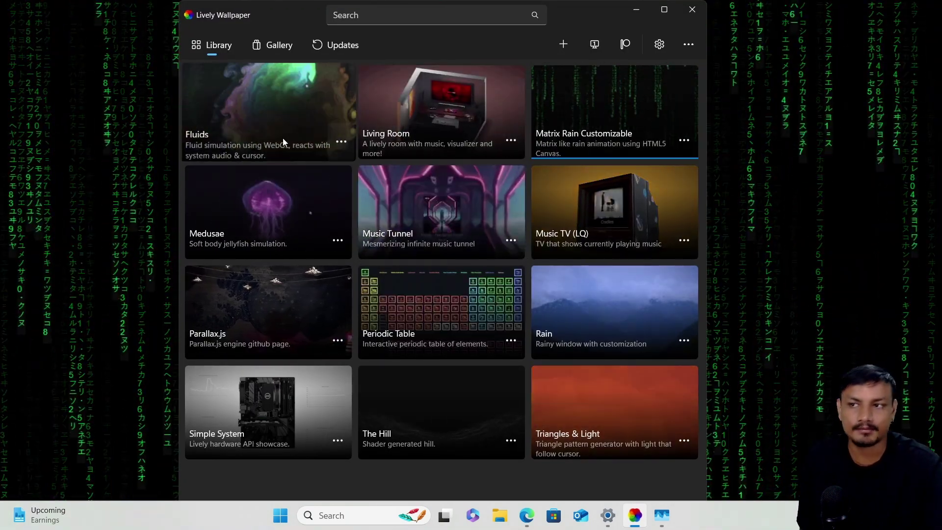
# Apply the Fluids wallpaper and check Lively Wallpaper (6) CPU load in Task Manager.
pyautogui.click(252, 104)
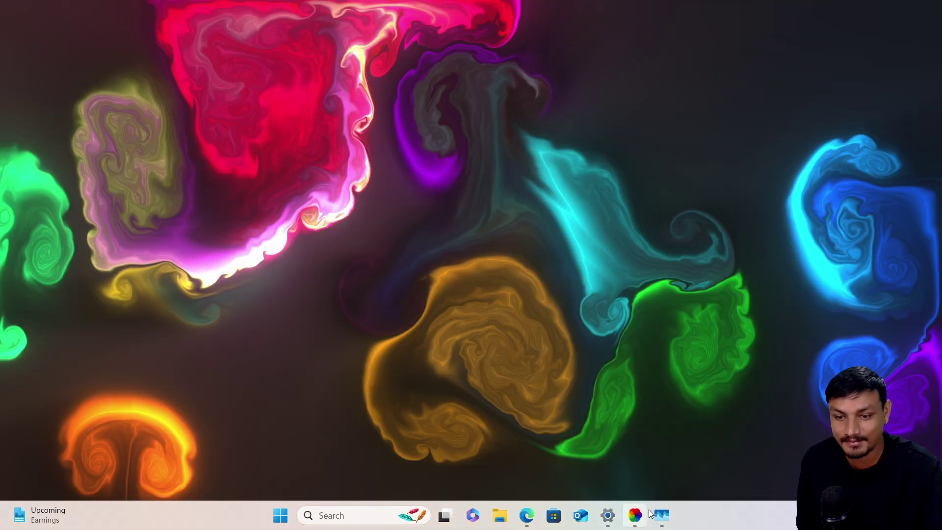
pyautogui.click(662, 515)
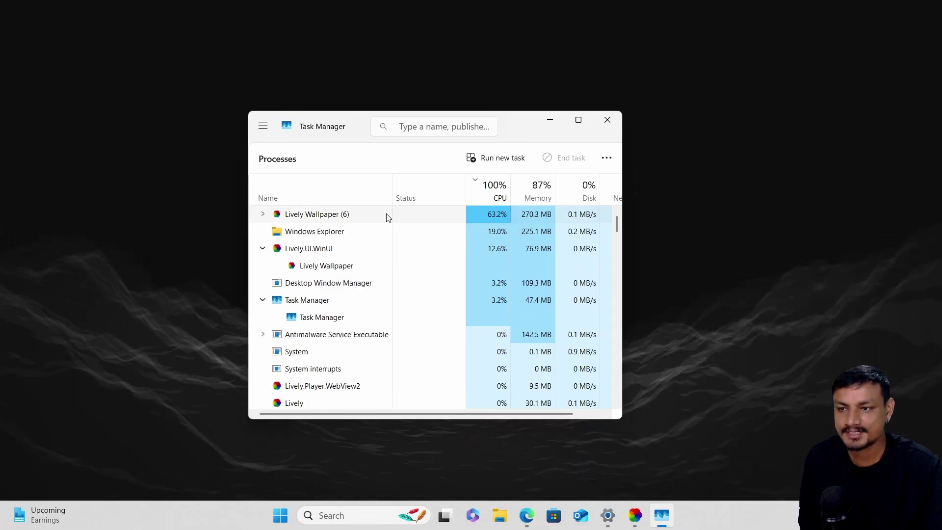
pyautogui.click(265, 214)
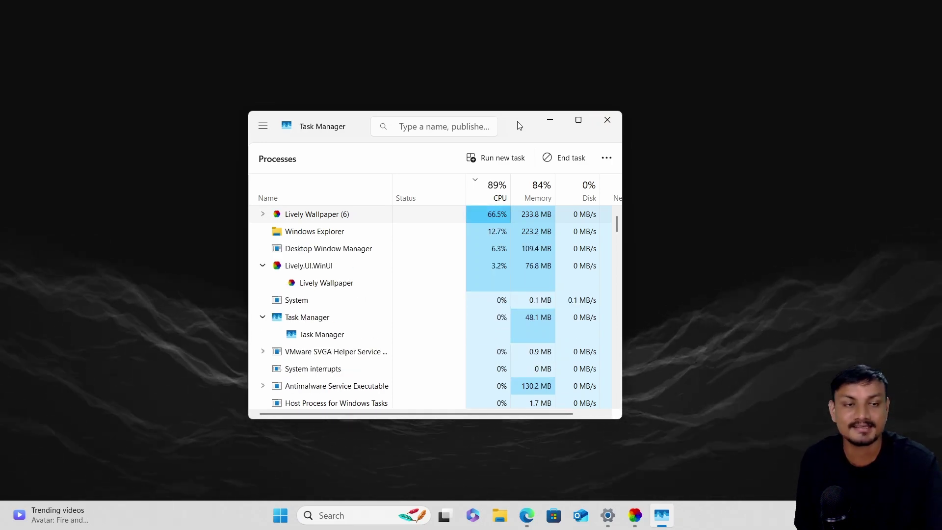
pyautogui.click(551, 122)
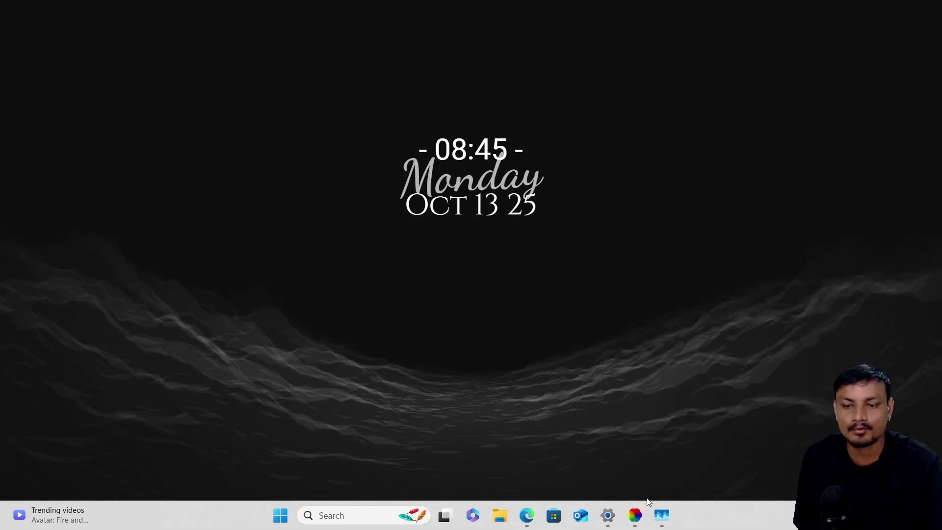
pyautogui.click(635, 515)
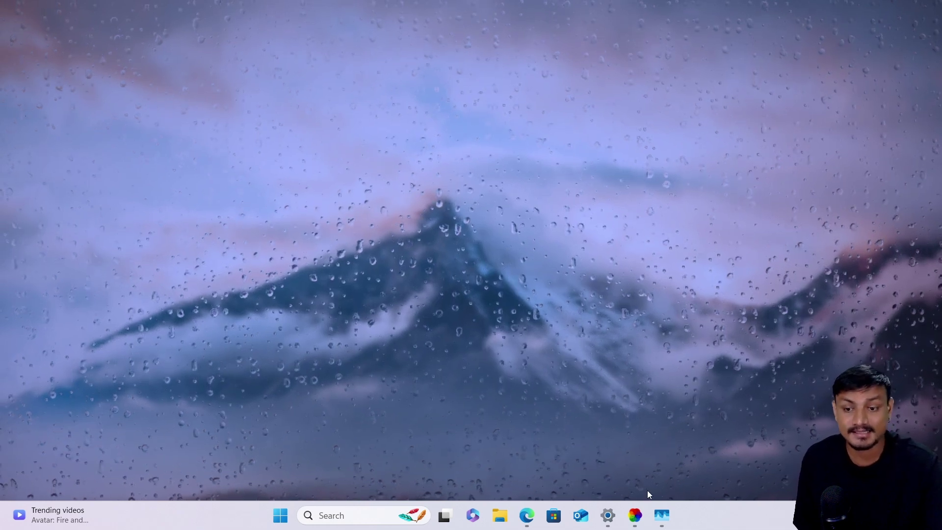
pyautogui.click(635, 515)
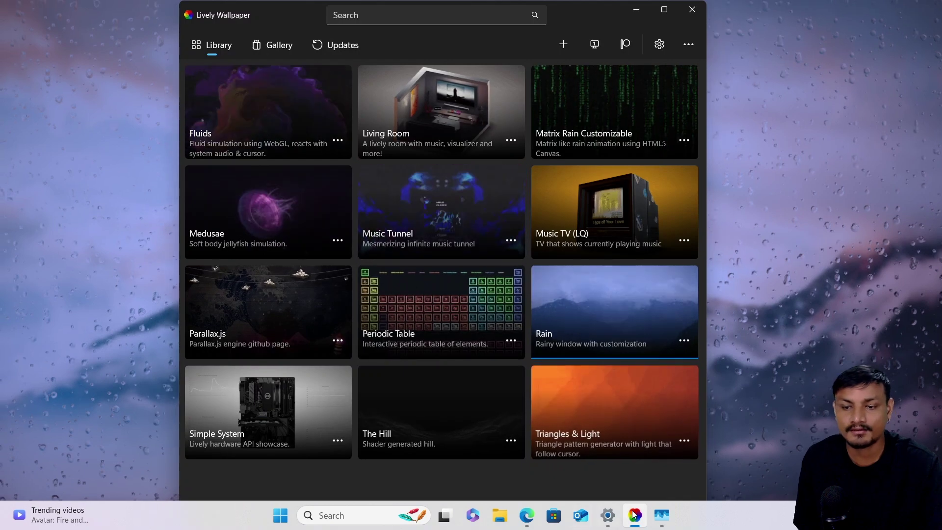
# Close Task Manager and the Lively Wallpaper window, leaving the Sucrose window in place.
pyautogui.click(662, 516)
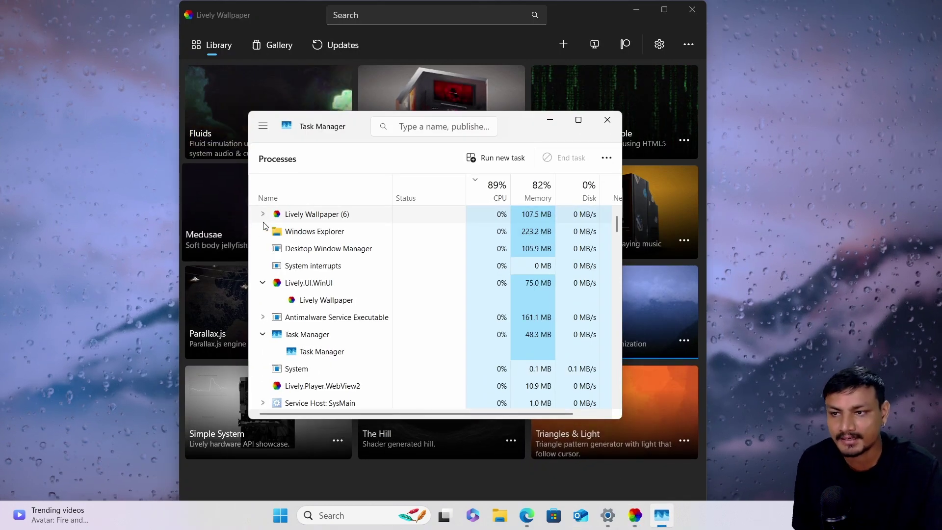
pyautogui.click(607, 120)
pyautogui.rightClick(648, 516)
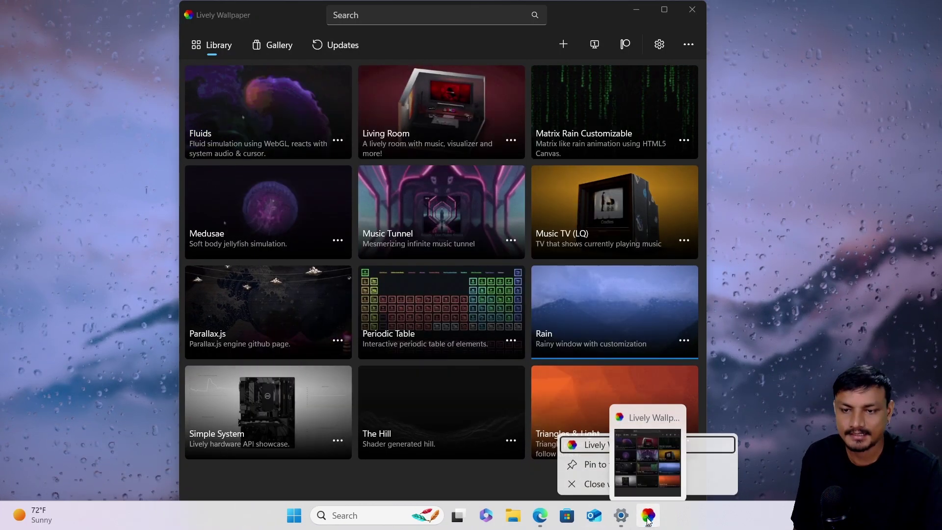
pyautogui.click(644, 480)
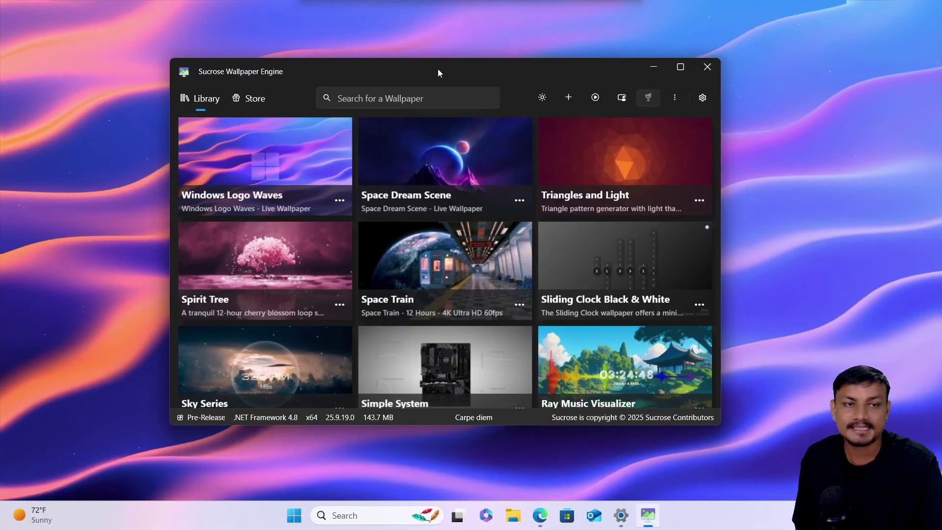
pyautogui.moveTo(437, 72); pyautogui.dragTo(450, 78)
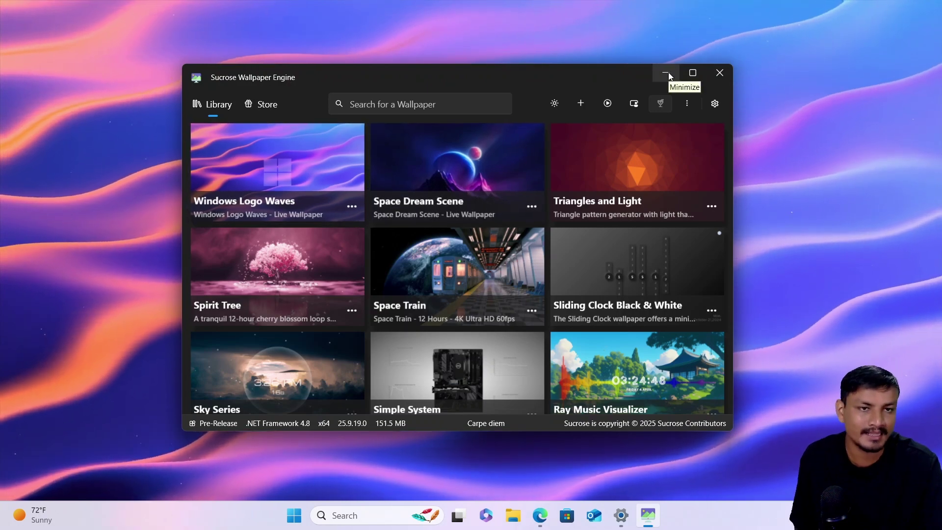
# Minimize Sucrose and open Task Manager sorted by CPU, highest first.
pyautogui.click(666, 73)
pyautogui.hotkey('ctrl', 'shift', 'Escape')
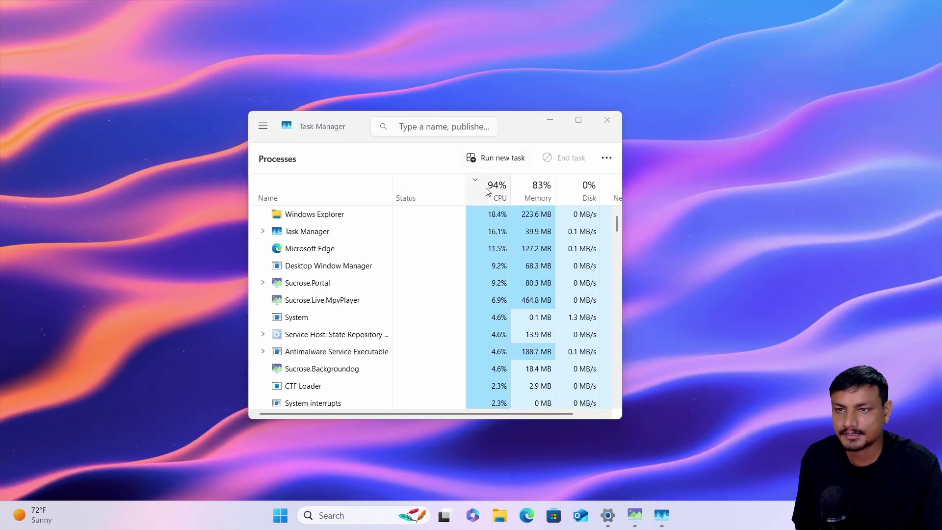
pyautogui.click(496, 194)
pyautogui.click(496, 193)
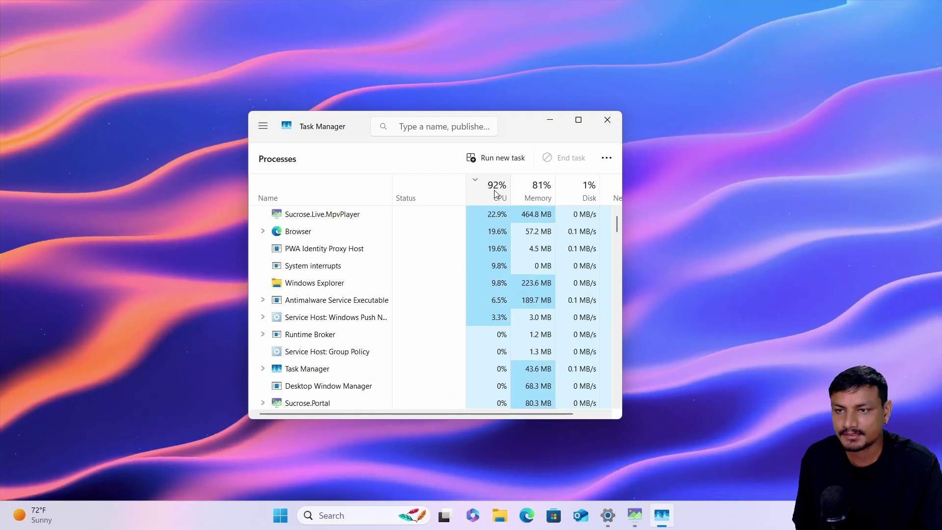